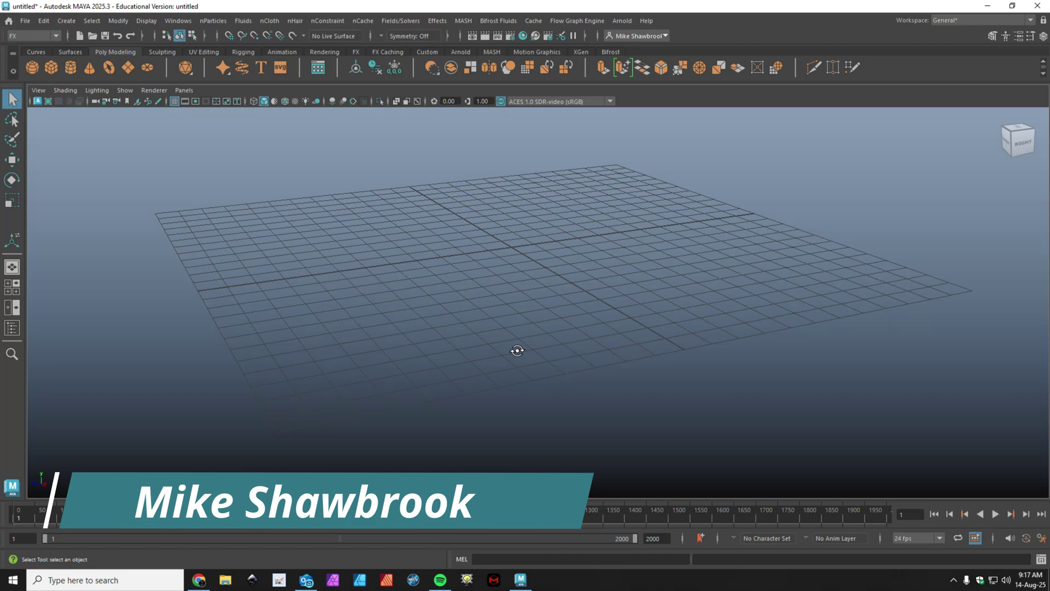
Orbit the empty Maya grid scene to a new viewing angle.
{"action": "mouse_move", "coordinate": [516, 349]}
{"action": "left_mouse_down", "text": "alt"}
{"action": "mouse_move", "coordinate": [539, 354]}
{"action": "mouse_move", "coordinate": [474, 349]}
{"action": "mouse_move", "coordinate": [542, 352]}
{"action": "mouse_move", "coordinate": [500, 347]}
{"action": "mouse_move", "coordinate": [510, 349]}
{"action": "left_mouse_up", "text": "alt"}
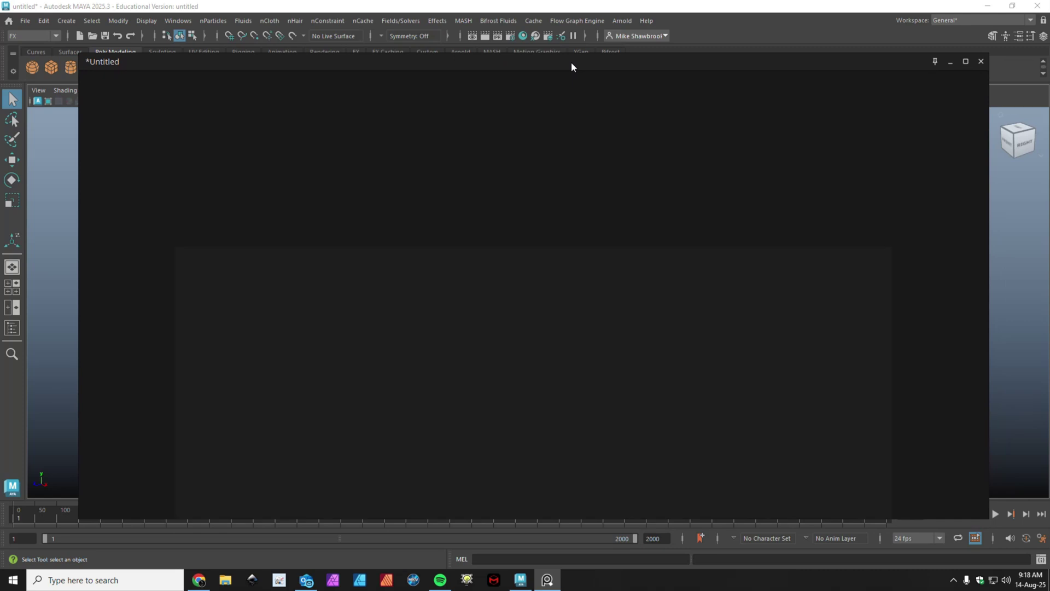
Nudge the empty PureRef board window slightly so it sits over the Maya workspace.
{"action": "left_click_drag", "start_coordinate": [571, 63], "coordinate": [579, 61]}
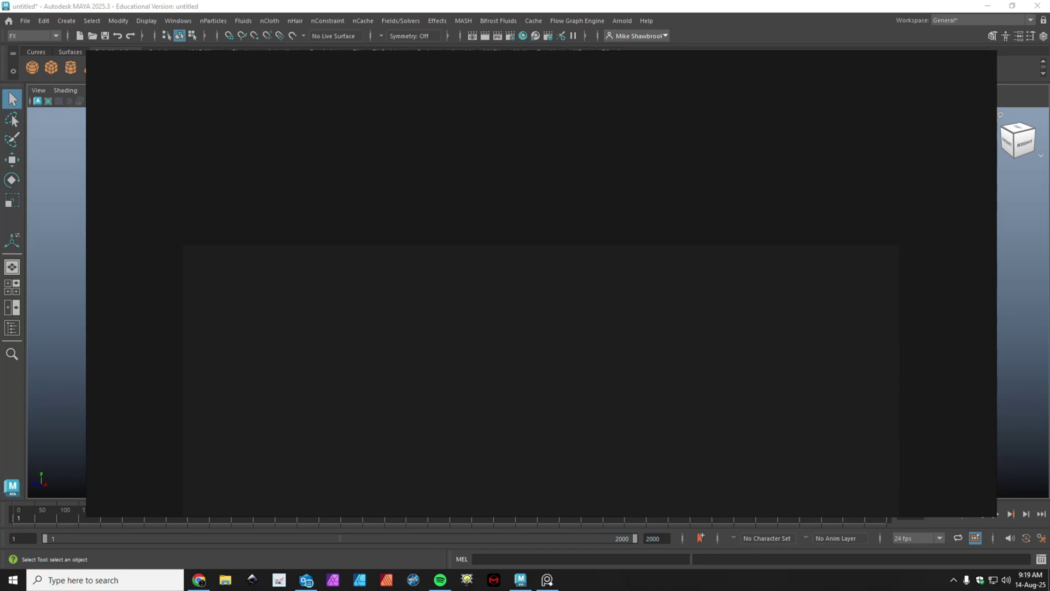
Move the Chrome window of Google Images 'cars' results to the right half of the screen.
{"action": "left_click_drag", "start_coordinate": [983, 97], "coordinate": [266, 80]}
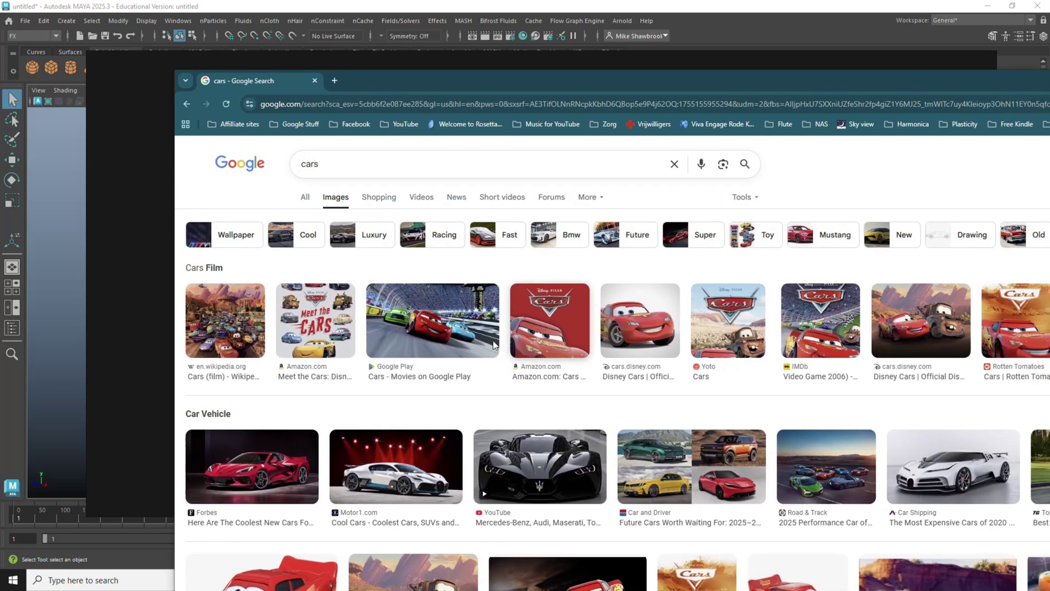
{"action": "left_click_drag", "start_coordinate": [374, 81], "coordinate": [729, 58]}
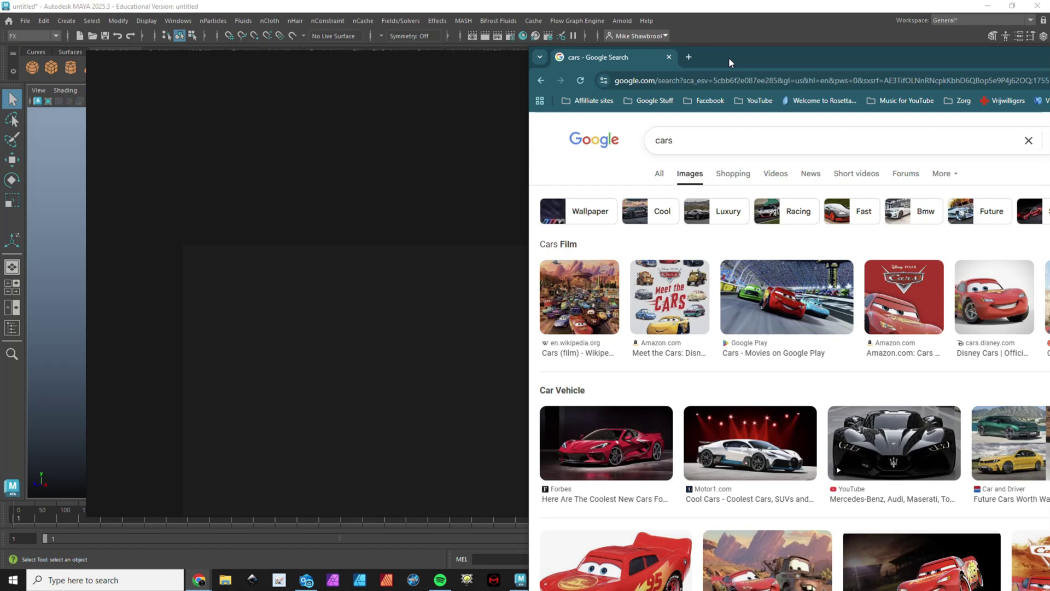
{"action": "scroll", "coordinate": [766, 298], "scroll_direction": "right", "scroll_amount": 3}
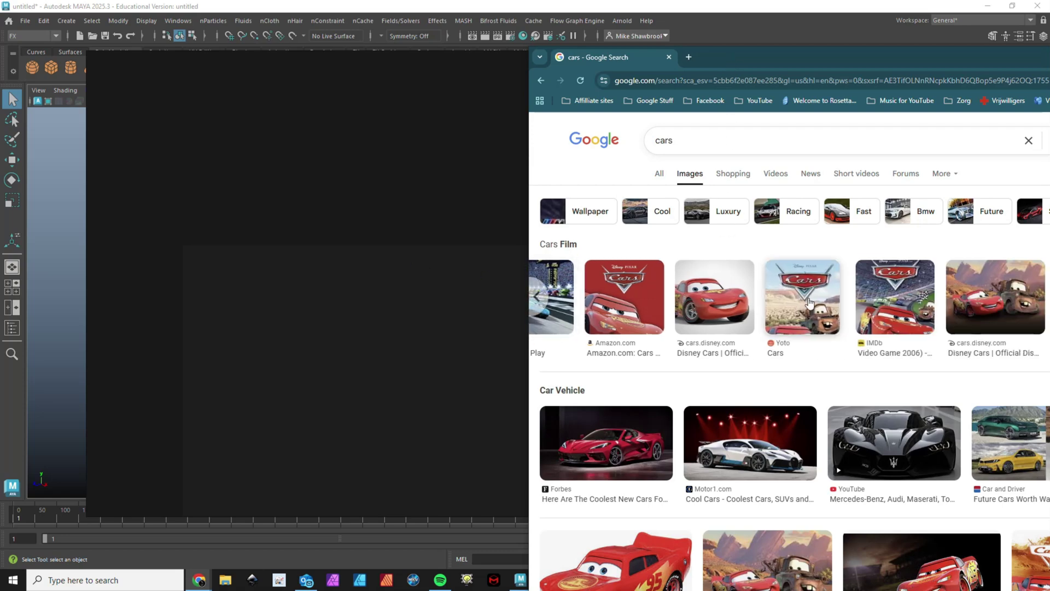
{"action": "scroll", "coordinate": [754, 460], "scroll_direction": "right", "scroll_amount": 3}
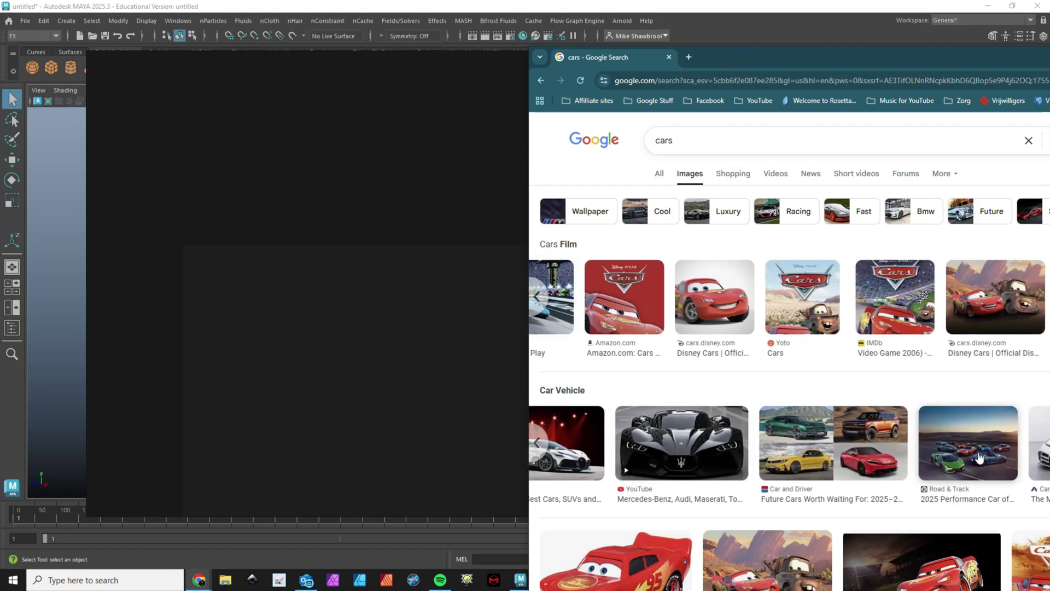
{"action": "scroll", "coordinate": [810, 452], "scroll_direction": "down", "scroll_amount": 8}
{"action": "scroll", "coordinate": [811, 452], "scroll_direction": "up", "scroll_amount": 5}
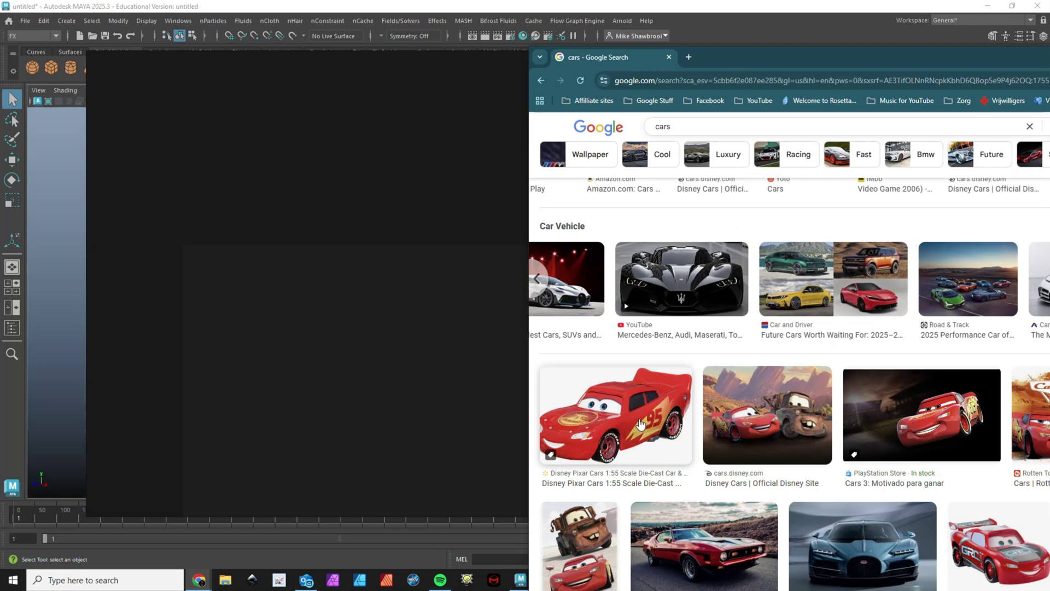
Drag six car images onto the board: die-cast McQueen, Doc Hudson, Cars 3, Mustang, Bugatti, GRC McQueen.
{"action": "left_click_drag", "start_coordinate": [641, 424], "coordinate": [317, 330]}
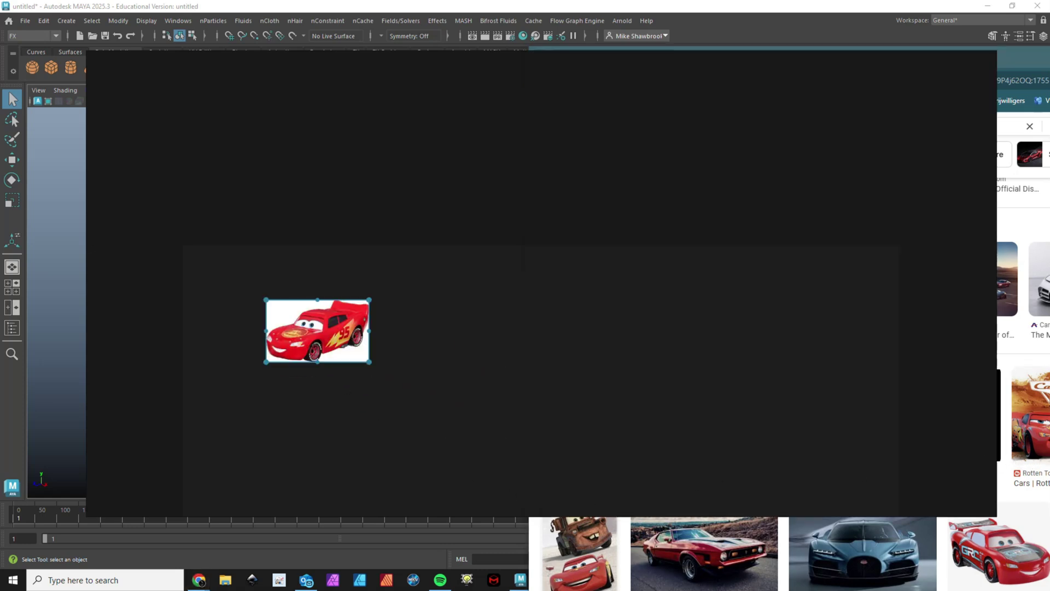
{"action": "left_click_drag", "start_coordinate": [963, 438], "coordinate": [354, 423]}
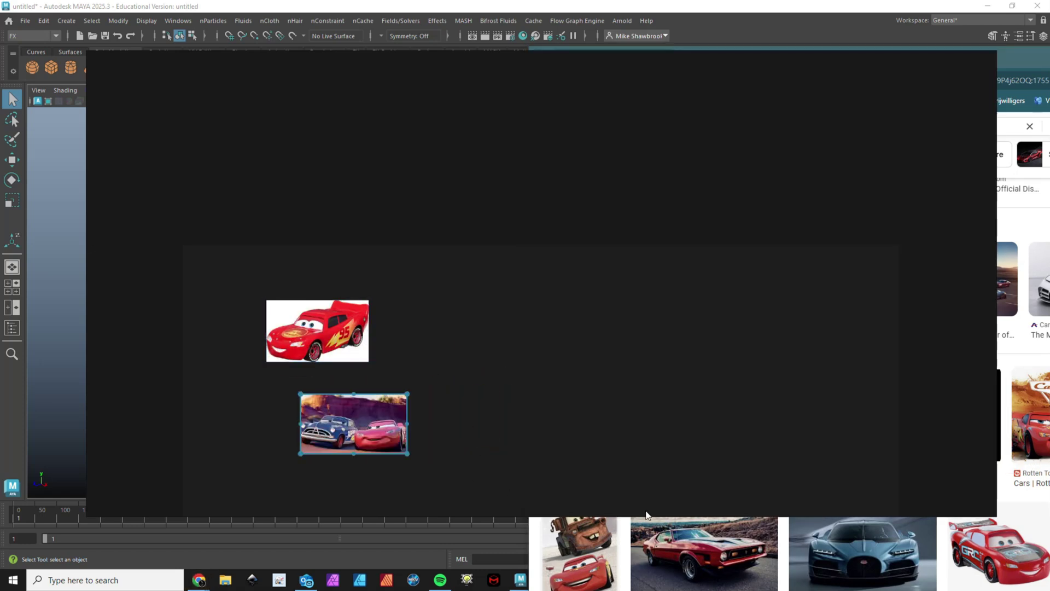
{"action": "left_click", "coordinate": [199, 580]}
{"action": "left_click_drag", "start_coordinate": [668, 399], "coordinate": [290, 222]}
{"action": "left_click_drag", "start_coordinate": [724, 560], "coordinate": [451, 181]}
{"action": "left_click_drag", "start_coordinate": [924, 569], "coordinate": [481, 323]}
{"action": "left_click_drag", "start_coordinate": [1029, 552], "coordinate": [481, 423]}
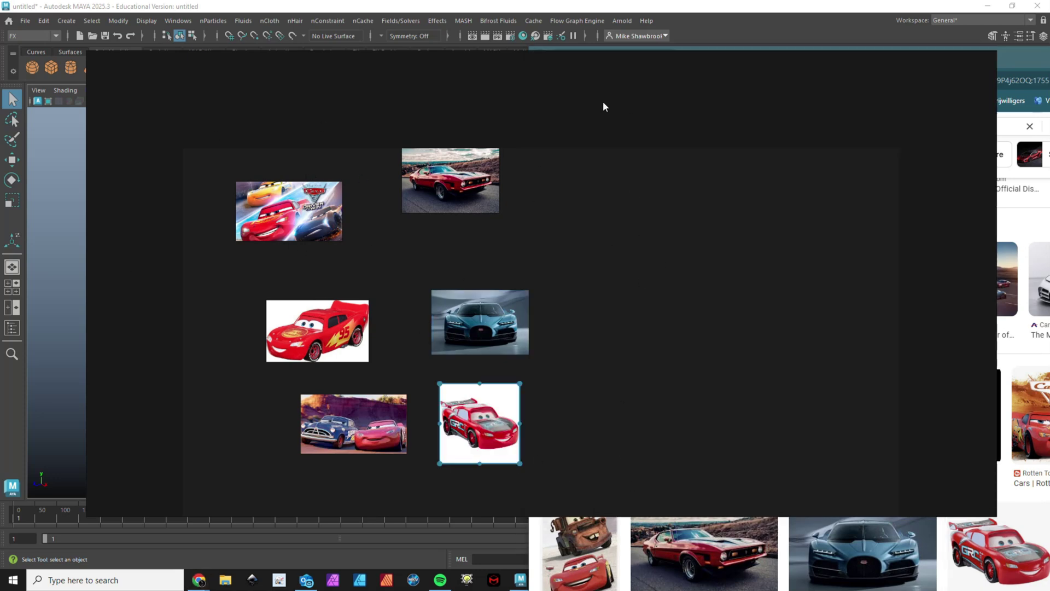
Move the Cars 3 image below the Mustang, testing a resize and then undoing it.
{"action": "left_click_drag", "start_coordinate": [275, 220], "coordinate": [558, 194]}
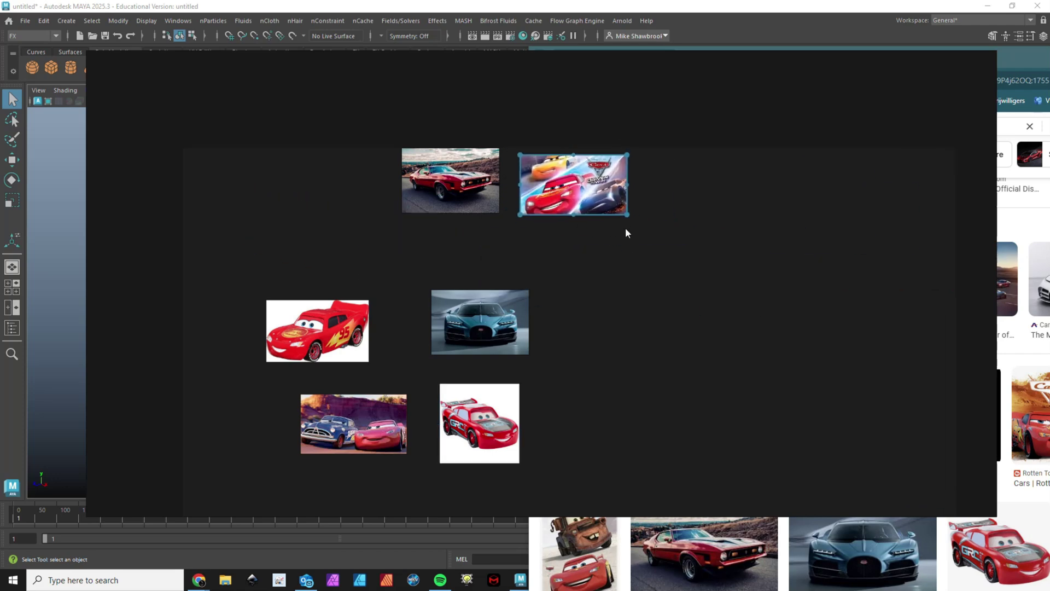
{"action": "mouse_move", "coordinate": [628, 215]}
{"action": "left_mouse_down"}
{"action": "mouse_move", "coordinate": [753, 301]}
{"action": "mouse_move", "coordinate": [628, 215]}
{"action": "mouse_move", "coordinate": [619, 234]}
{"action": "mouse_move", "coordinate": [640, 225]}
{"action": "left_mouse_up"}
{"action": "key", "text": "ctrl+z"}
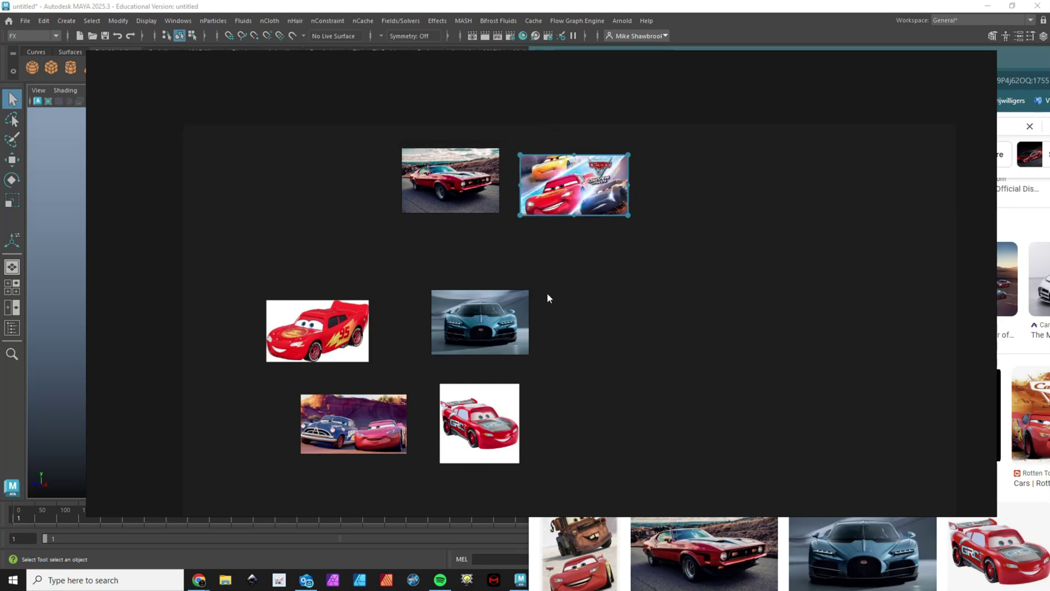
Cluster the McQueen, Doc Hudson and toy images, with Bugatti and Cars 3 apart on the right.
{"action": "left_click_drag", "start_coordinate": [482, 327], "coordinate": [593, 272]}
{"action": "left_click_drag", "start_coordinate": [353, 319], "coordinate": [474, 256]}
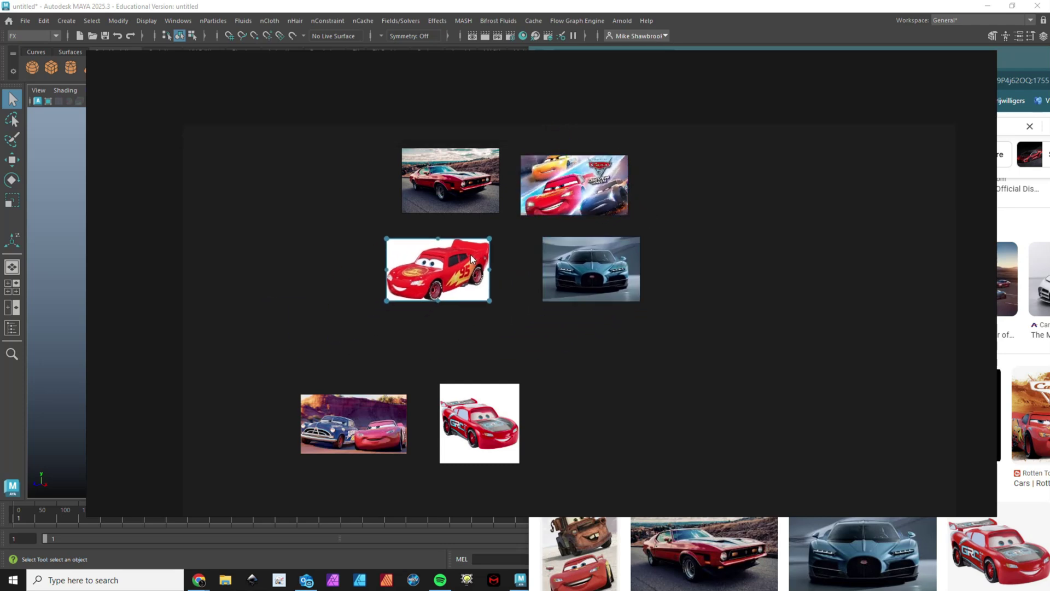
{"action": "left_click_drag", "start_coordinate": [377, 408], "coordinate": [408, 328]}
{"action": "left_click_drag", "start_coordinate": [458, 428], "coordinate": [484, 356]}
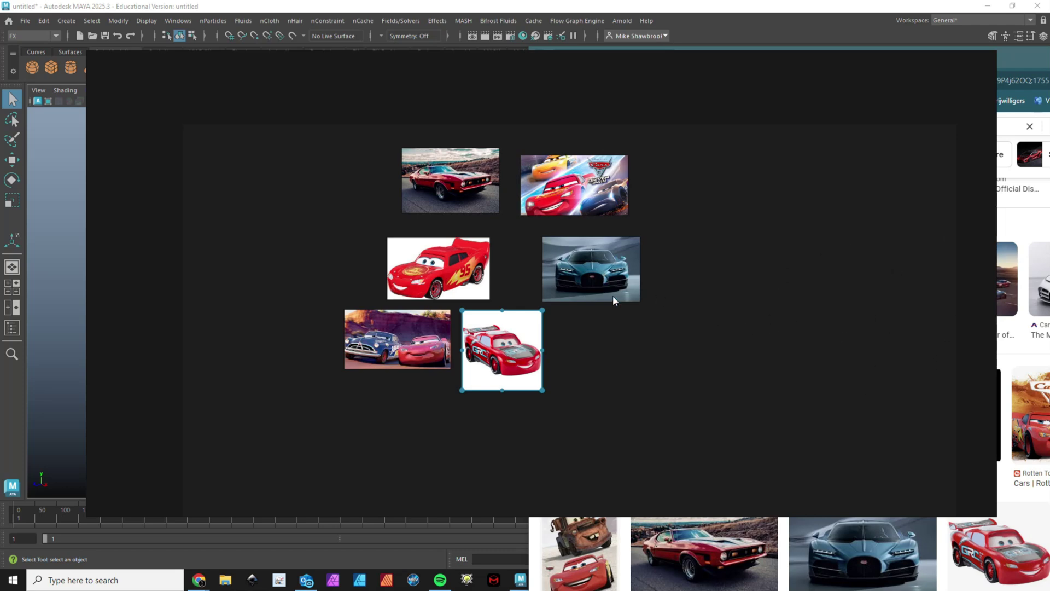
{"action": "left_click_drag", "start_coordinate": [607, 285], "coordinate": [893, 255]}
{"action": "left_click_drag", "start_coordinate": [592, 195], "coordinate": [751, 168]}
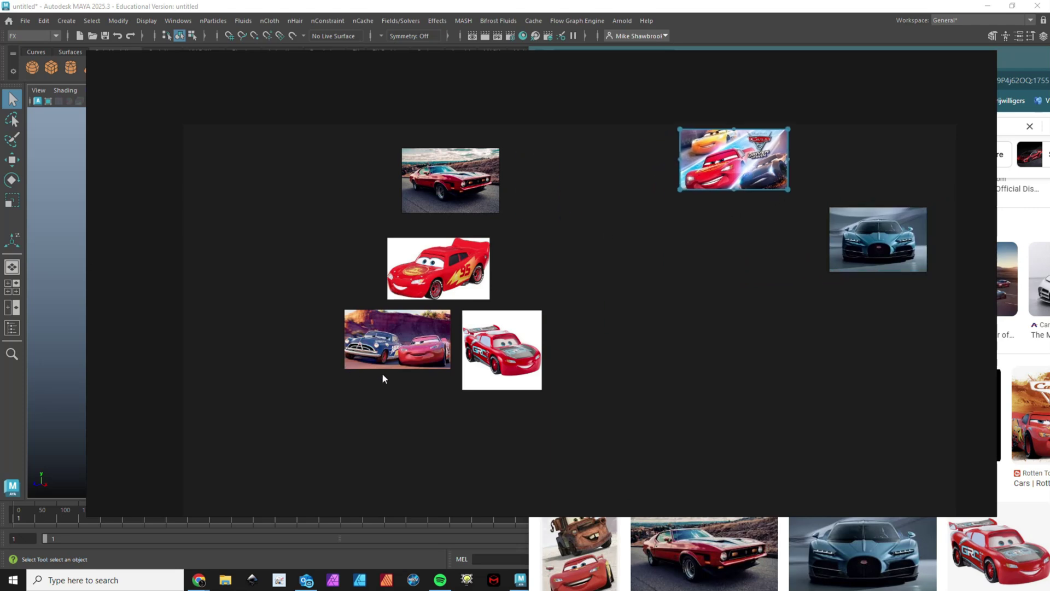
{"action": "scroll", "coordinate": [382, 371], "scroll_direction": "down", "scroll_amount": 5}
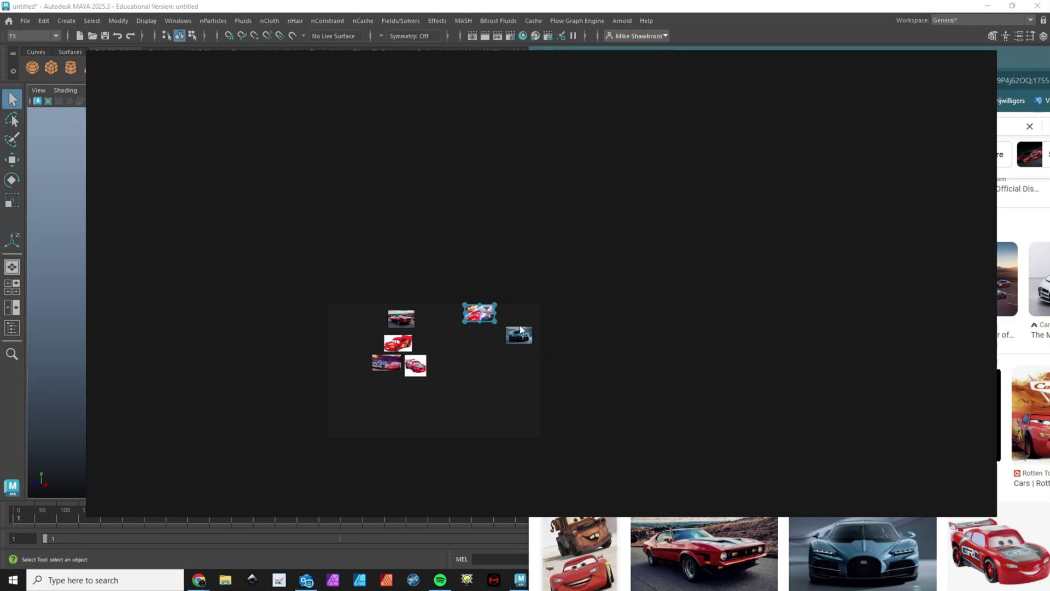
{"action": "scroll", "coordinate": [519, 335], "scroll_direction": "up", "scroll_amount": 10}
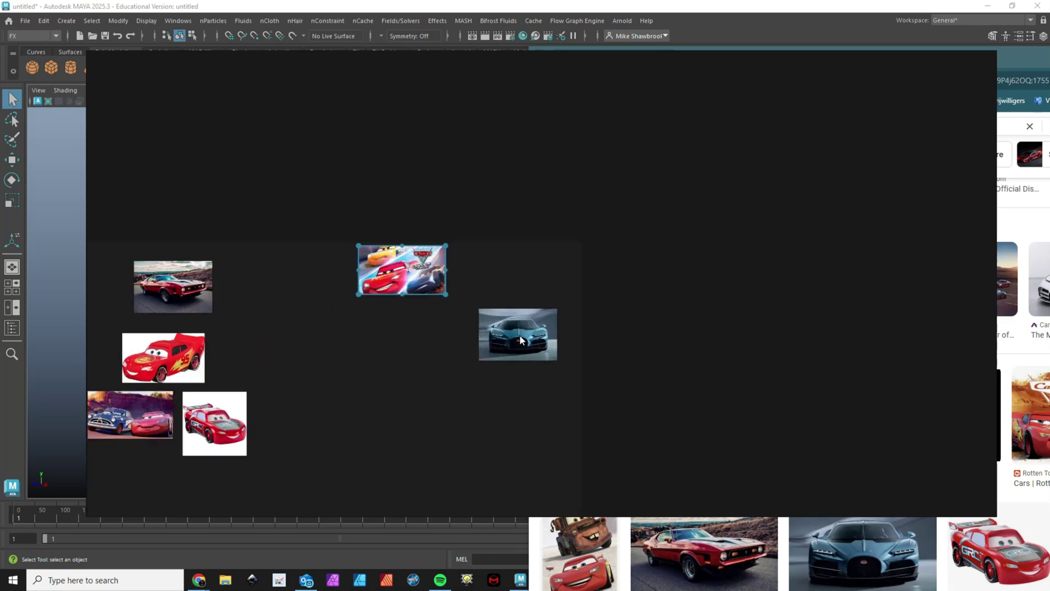
{"action": "scroll", "coordinate": [520, 336], "scroll_direction": "down", "scroll_amount": 12}
{"action": "scroll", "coordinate": [520, 340], "scroll_direction": "down", "scroll_amount": 4}
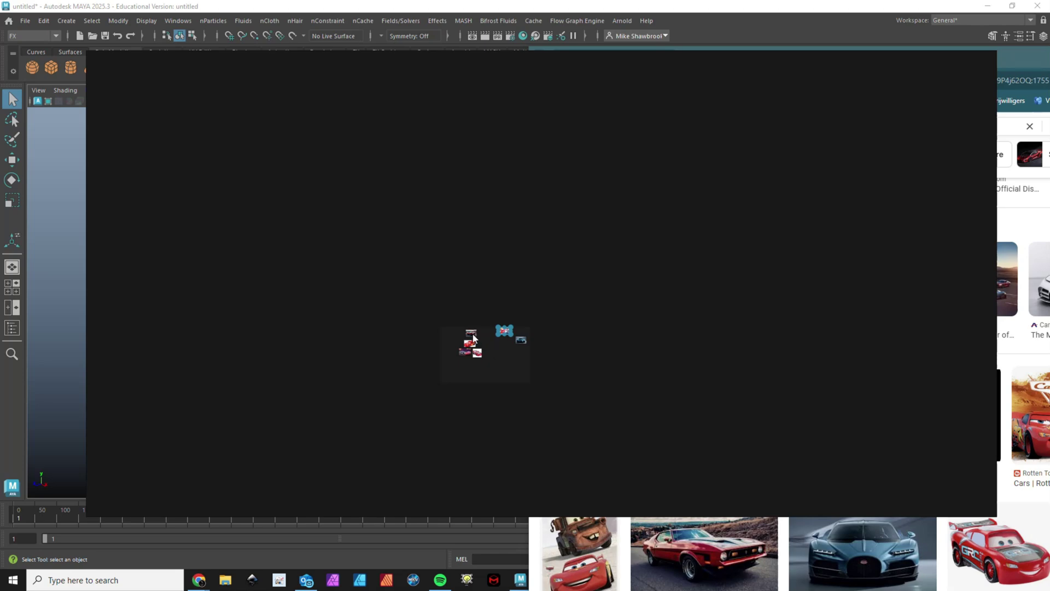
{"action": "scroll", "coordinate": [470, 336], "scroll_direction": "up", "scroll_amount": 12}
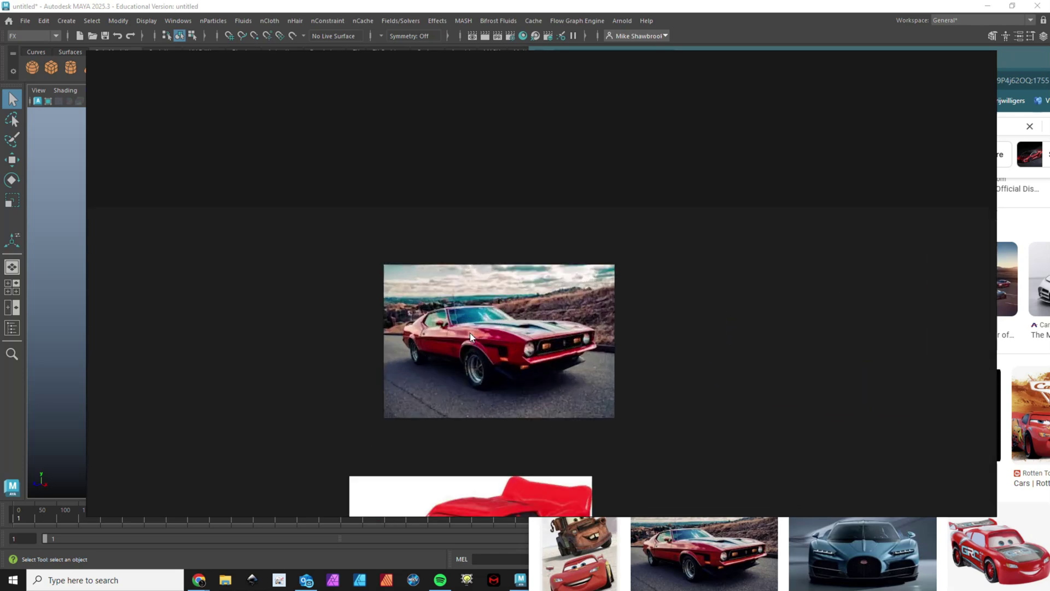
{"action": "scroll", "coordinate": [470, 336], "scroll_direction": "down", "scroll_amount": 4}
{"action": "scroll", "coordinate": [470, 333], "scroll_direction": "down", "scroll_amount": 8}
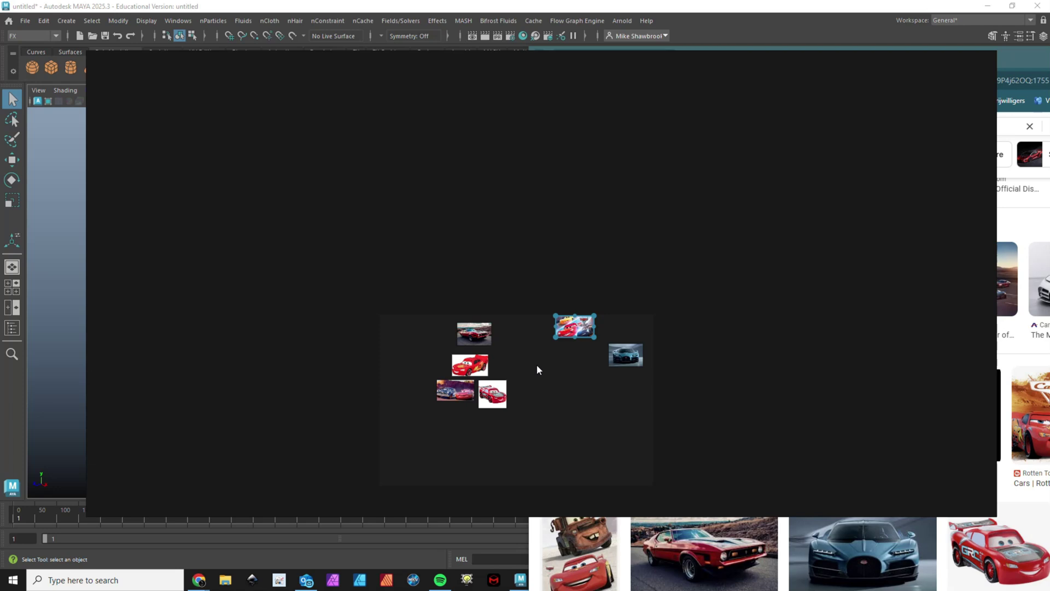
Zoom and pan to frame all six car images, then deselect everything on the board.
{"action": "mouse_move", "coordinate": [706, 59]}
{"action": "scroll", "coordinate": [753, 385], "scroll_direction": "down", "scroll_amount": 2}
{"action": "scroll", "coordinate": [743, 378], "scroll_direction": "up", "scroll_amount": 1}
{"action": "scroll", "coordinate": [731, 379], "scroll_direction": "down", "scroll_amount": 1}
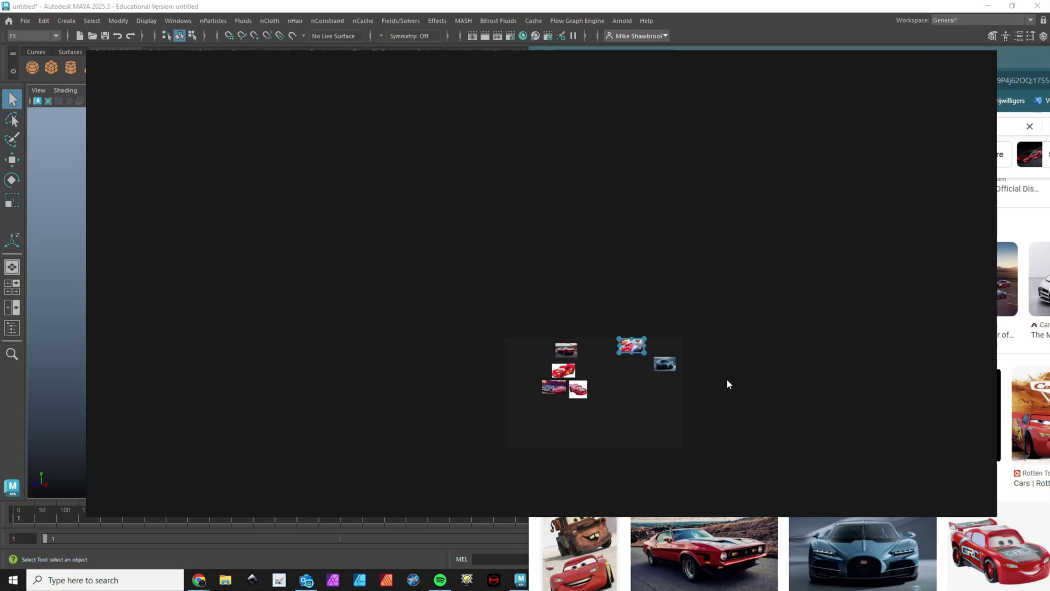
{"action": "scroll", "coordinate": [727, 383], "scroll_direction": "up", "scroll_amount": 1}
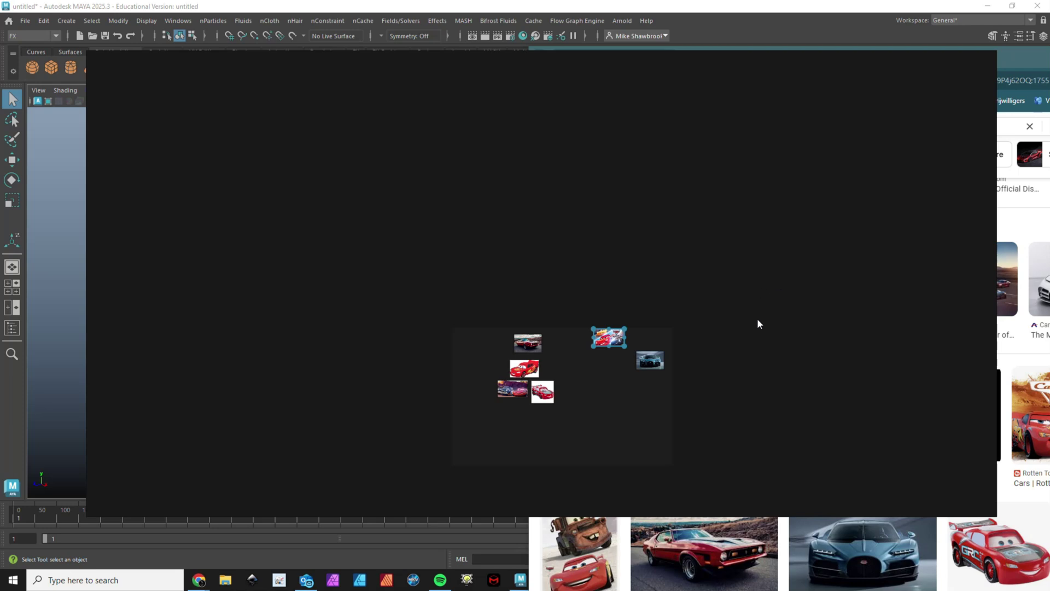
{"action": "scroll", "coordinate": [747, 362], "scroll_direction": "up", "scroll_amount": 3}
{"action": "scroll", "coordinate": [431, 427], "scroll_direction": "up", "scroll_amount": 1}
{"action": "left_click_drag", "start_coordinate": [431, 427], "coordinate": [584, 311]}
{"action": "scroll", "coordinate": [583, 309], "scroll_direction": "up", "scroll_amount": 2}
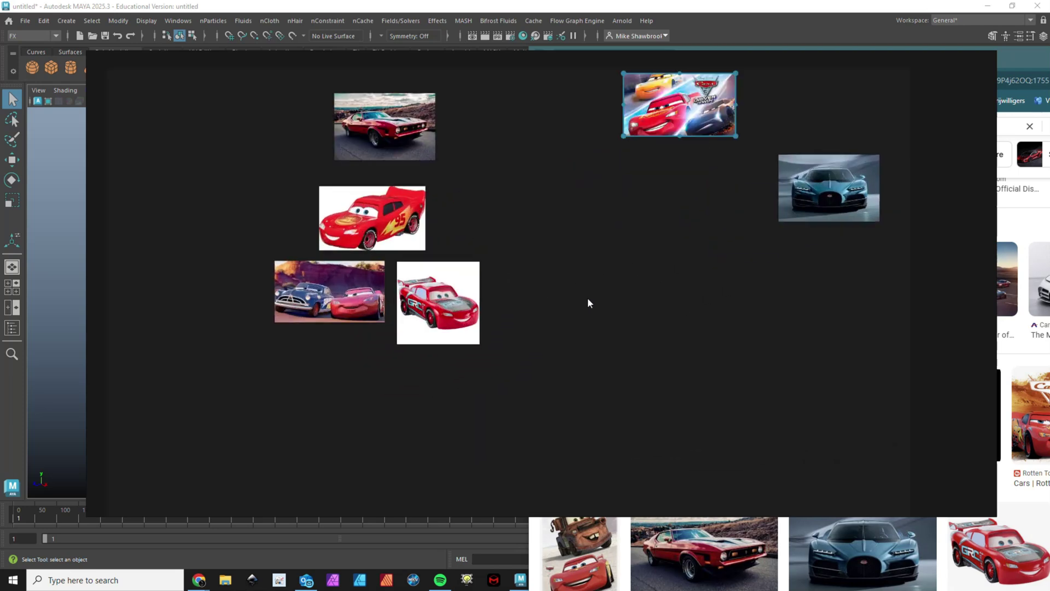
{"action": "scroll", "coordinate": [592, 267], "scroll_direction": "down", "scroll_amount": 1}
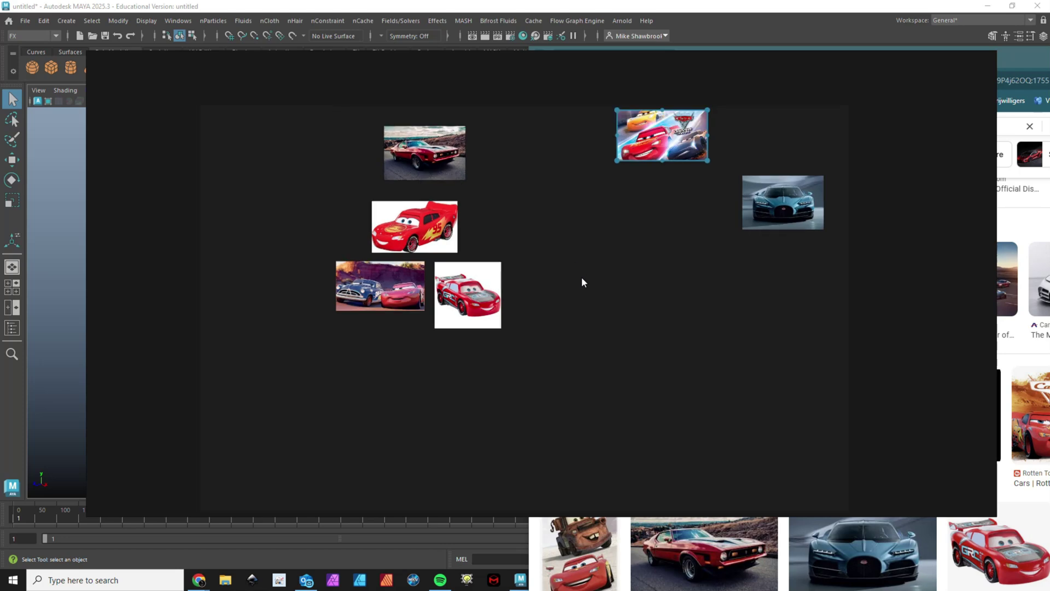
{"action": "left_click", "coordinate": [584, 282]}
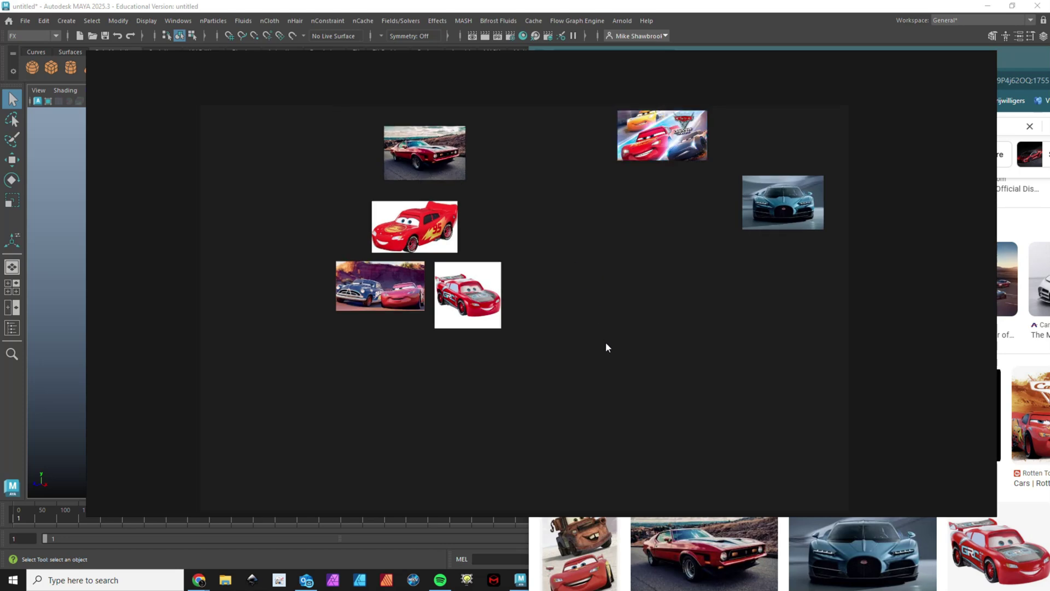